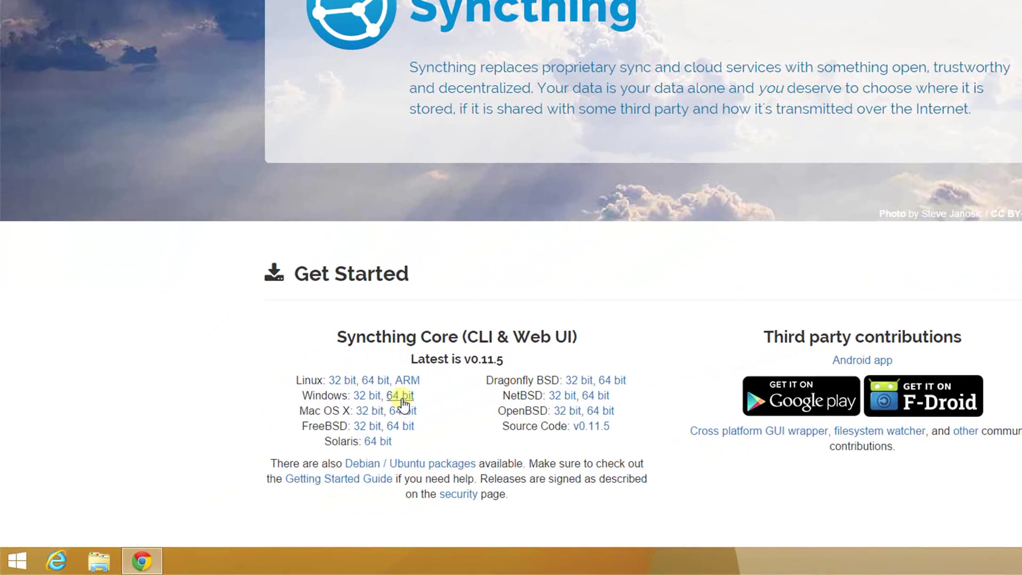
- Download the Windows 64-bit Syncthing v0.11.5 zip from syncthing.net
click(308, 438)
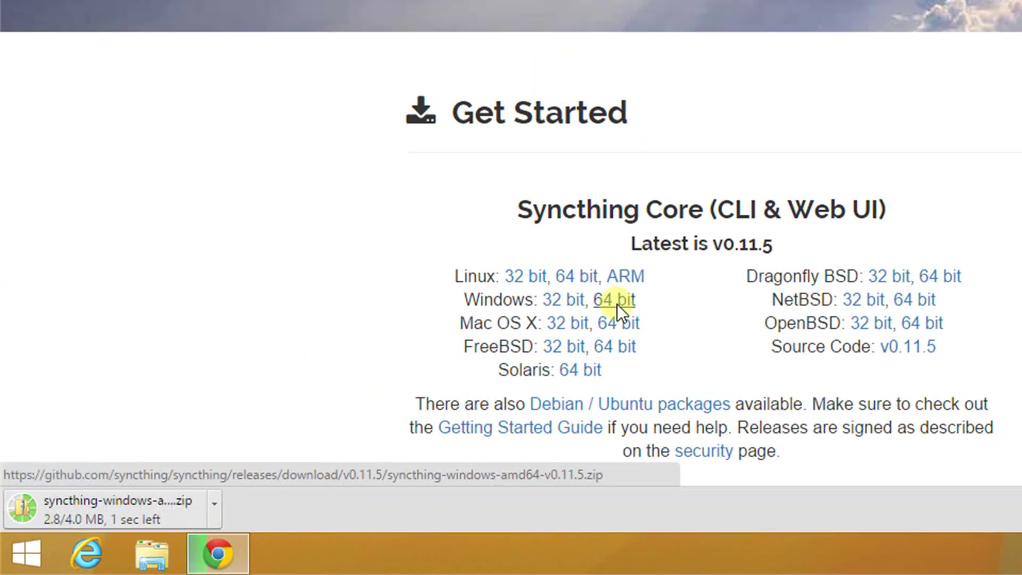
- Open the syncthing-windows-amd64-v0.11.5 folder in the zip and select syncthing.exe
click(146, 513)
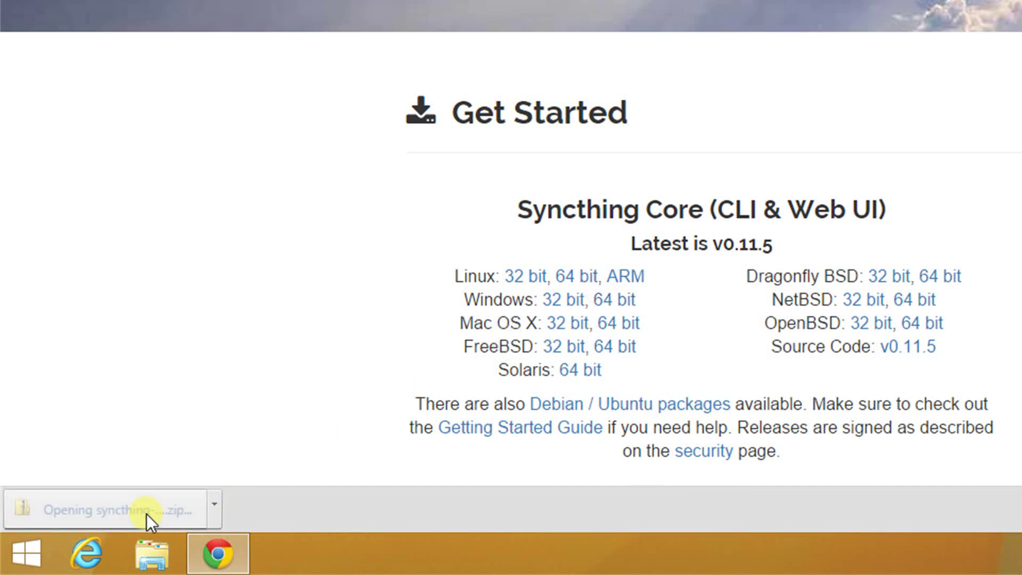
double_click(357, 106)
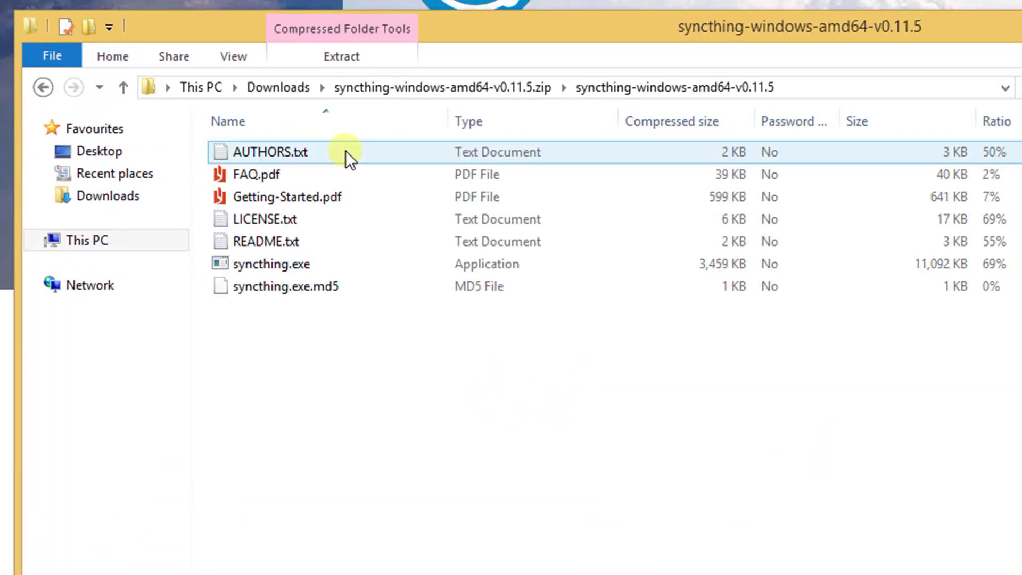
click(387, 270)
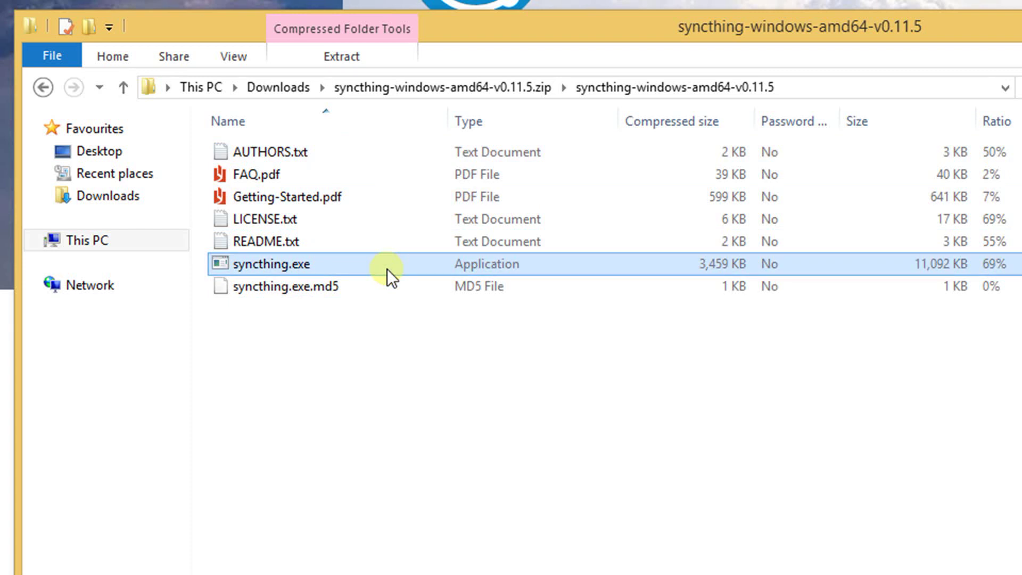
- In a second window, create and open a new folder named Syncthing on Local Disk (C:)
key(super+e)
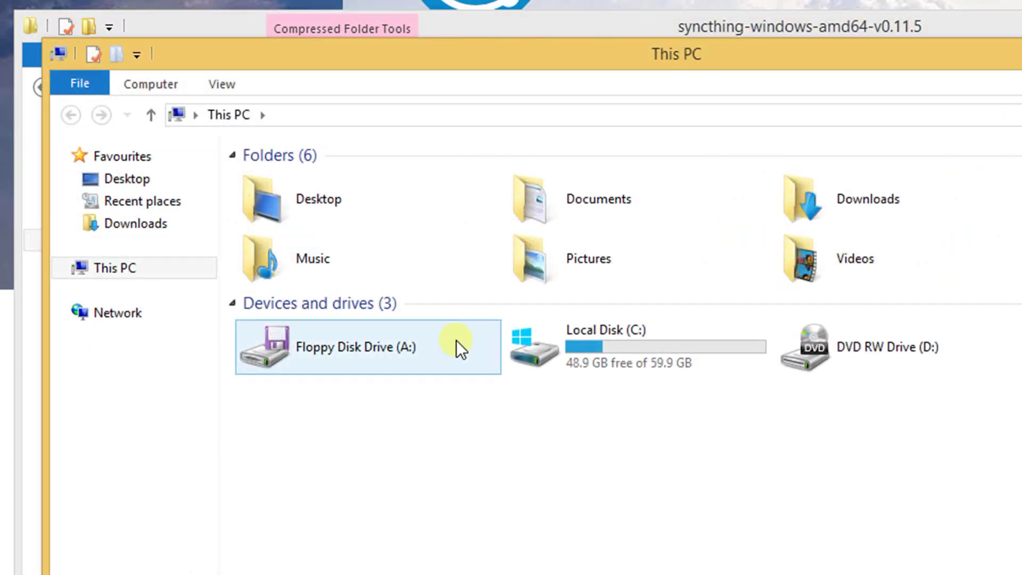
click(553, 356)
double_click(554, 356)
right_click(522, 364)
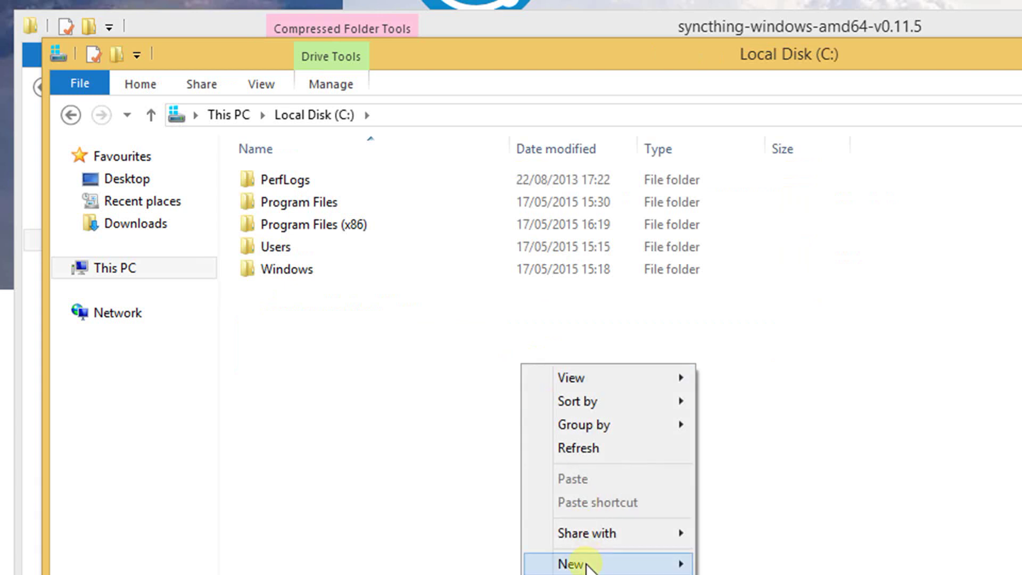
mouse_move(575, 564)
click(740, 564)
text(Syb)
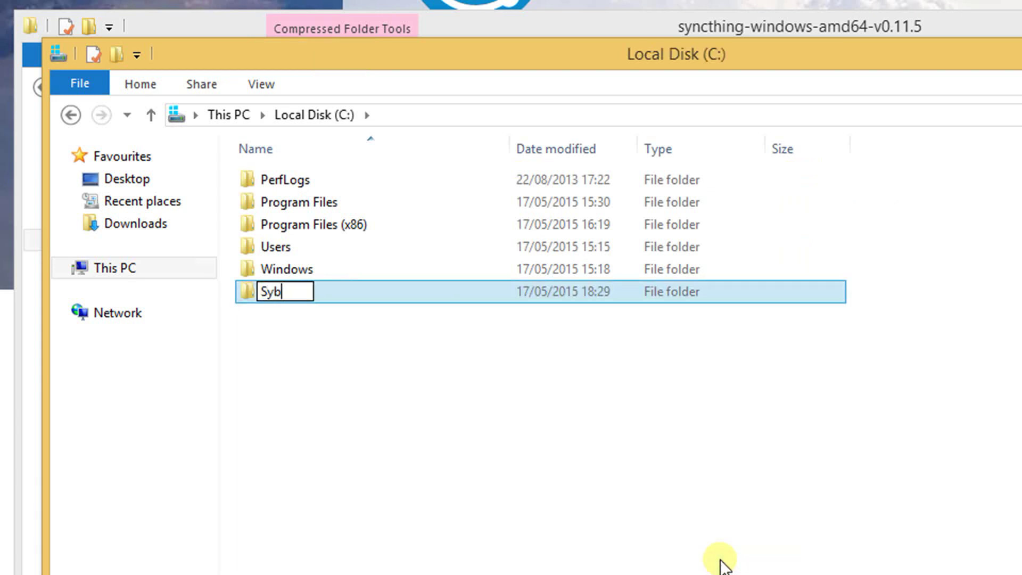
key(BackSpace)
text(ncthing)
key(Return)
key(Return)
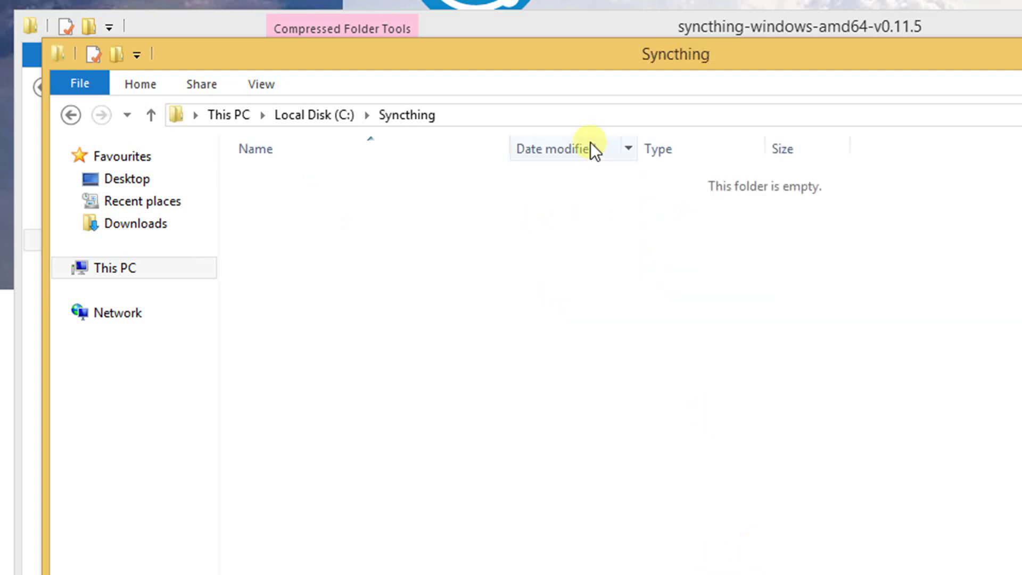
- Copy syncthing.exe into C:\Syncthing and select the step 5 start "Syncthing" command
drag(589, 64, 1020, 86)
drag(240, 265, 1011, 436)
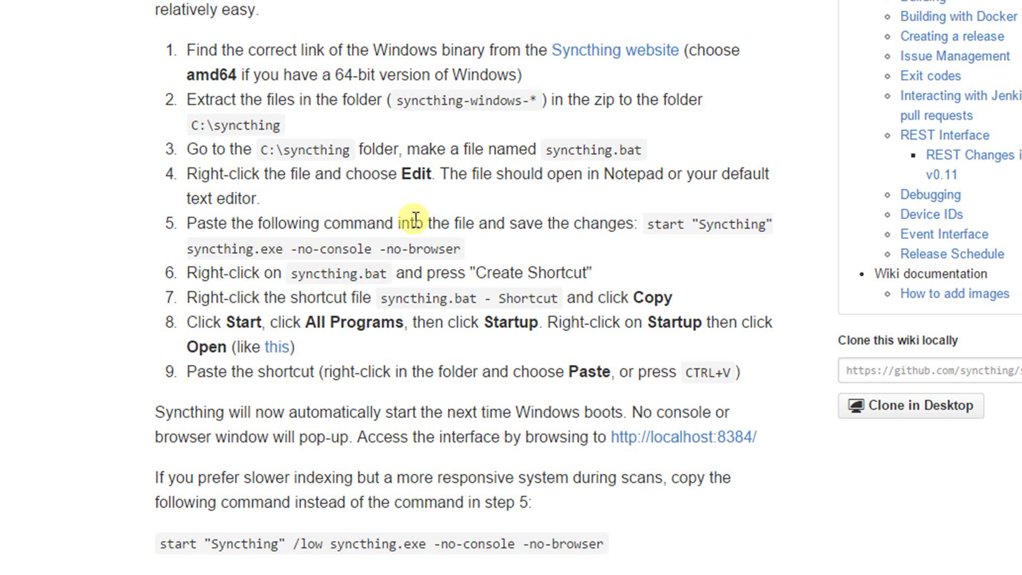
drag(647, 224, 557, 259)
key(ctrl+c)
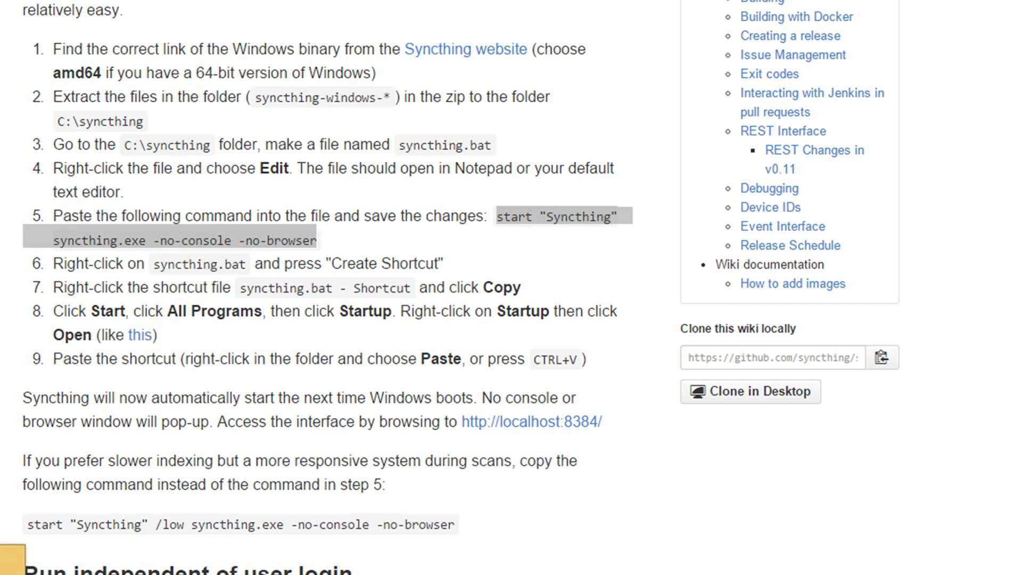
- Create a new empty text document named syncthing.txt in C:\Syncthing
key(alt+Tab)
right_click(560, 283)
mouse_move(639, 486)
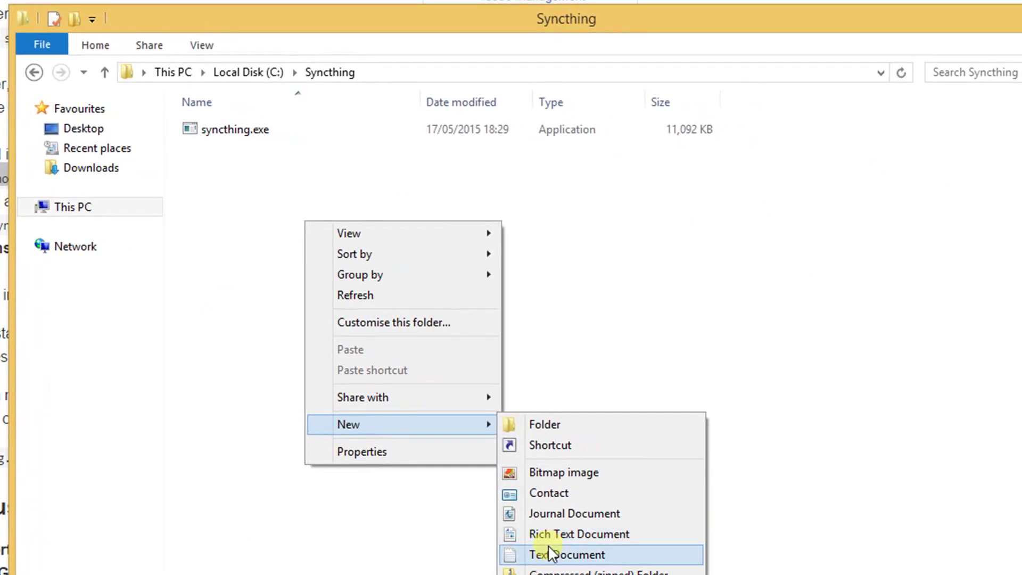
click(552, 553)
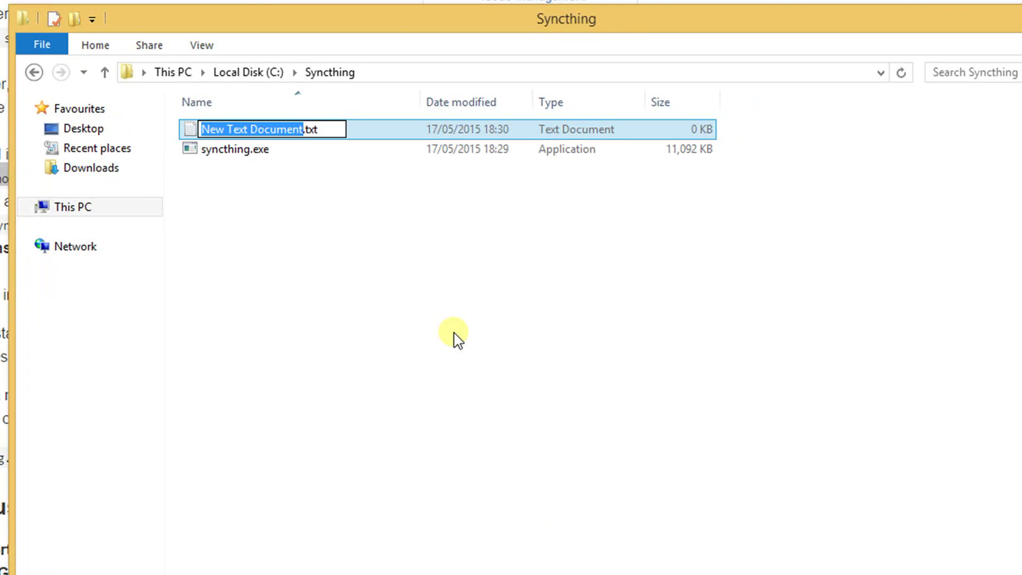
text(syncthing)
key(Return)
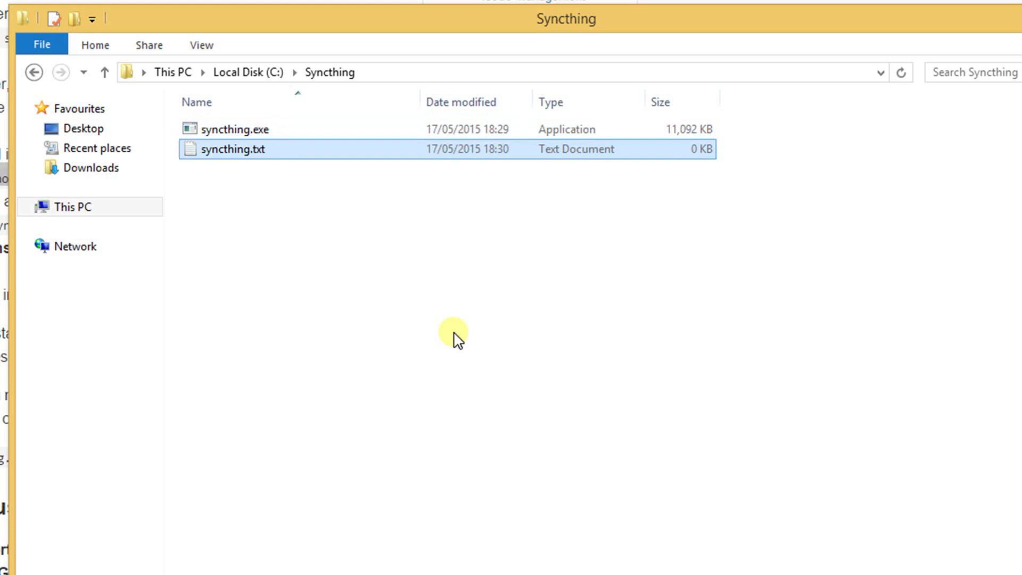
- Paste the start Syncthing command into syncthing.txt and save it as syncthing.bat (All Files type)
double_click(242, 151)
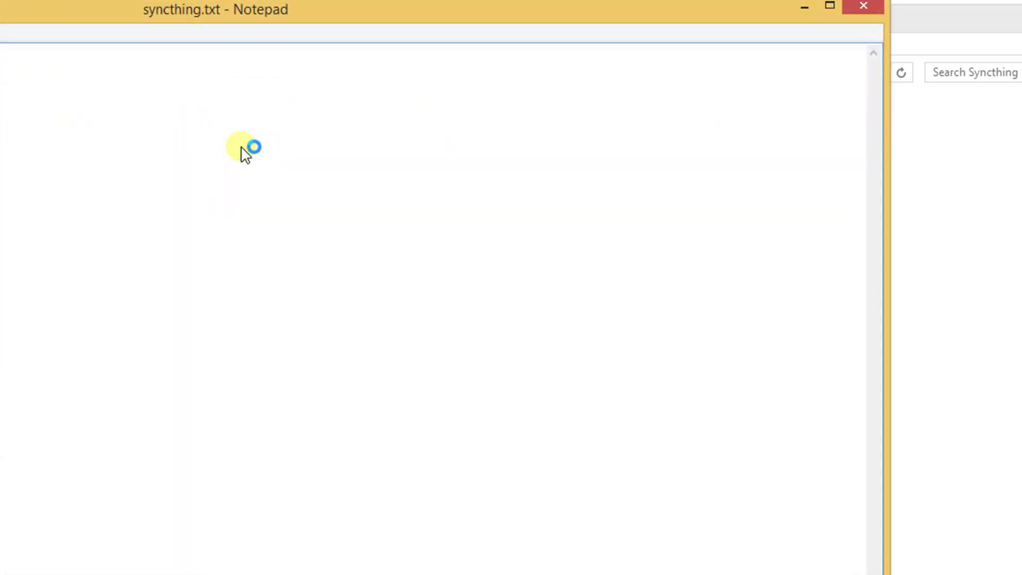
key(ctrl+v)
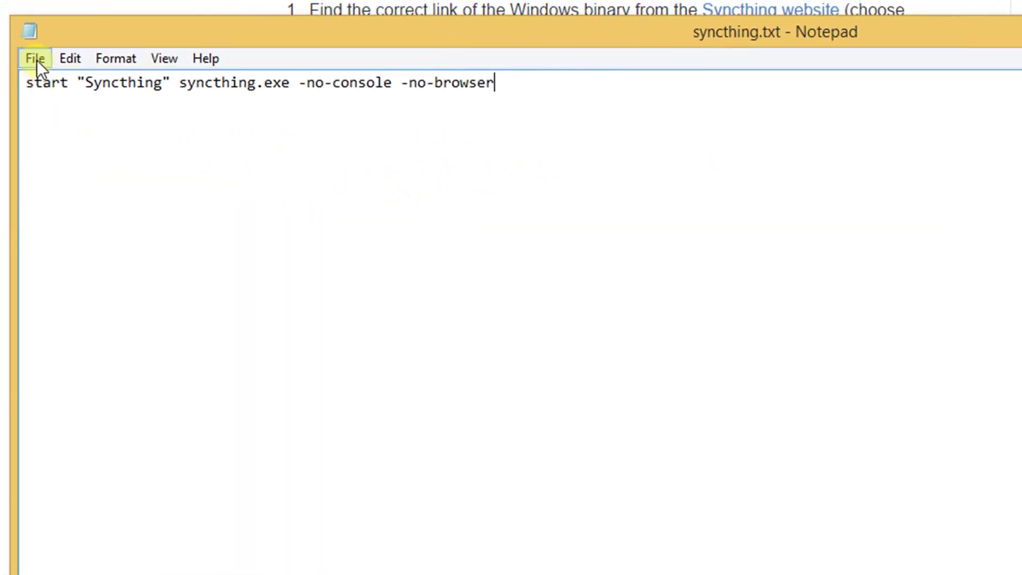
click(35, 58)
click(56, 154)
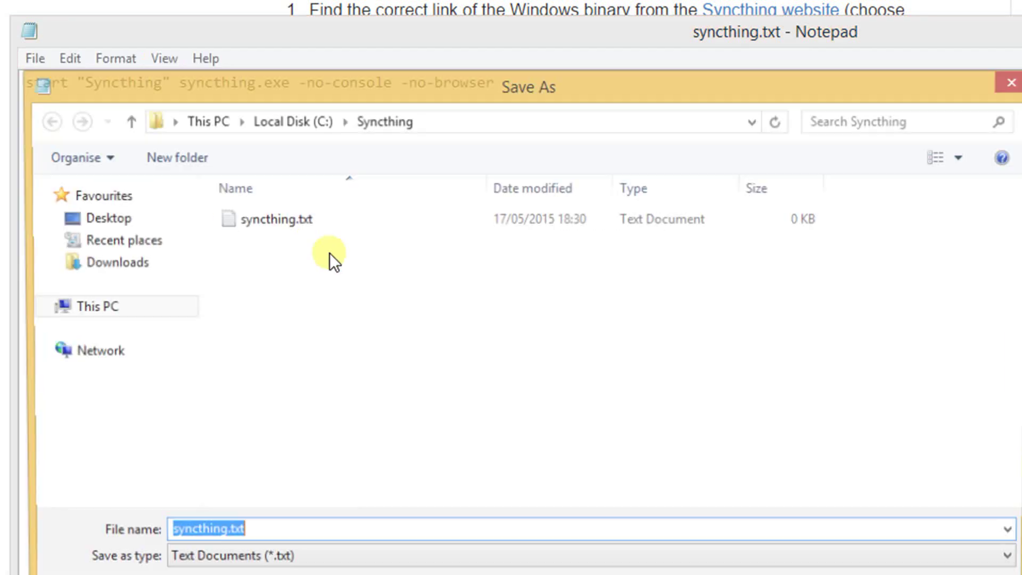
click(321, 559)
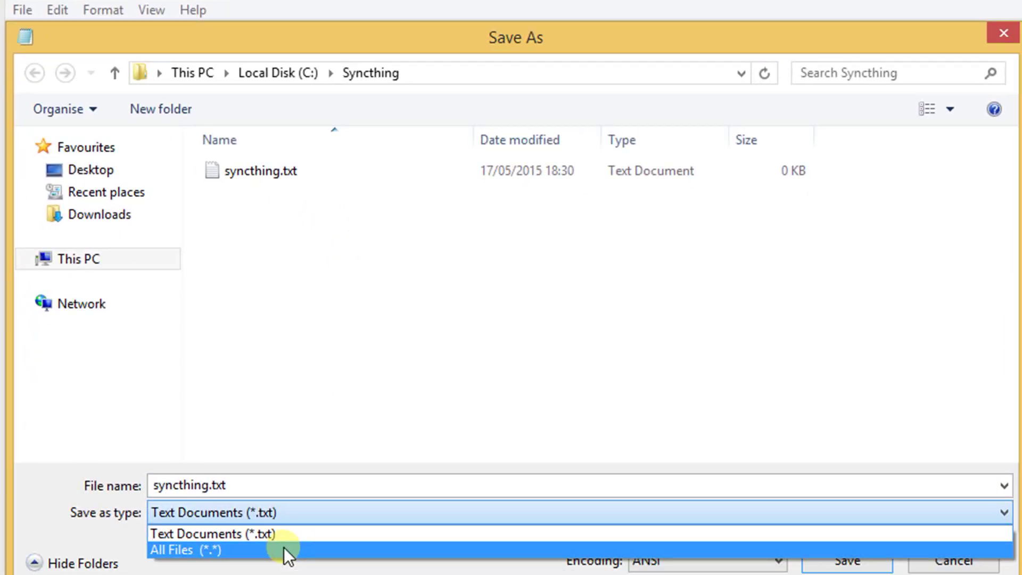
click(280, 535)
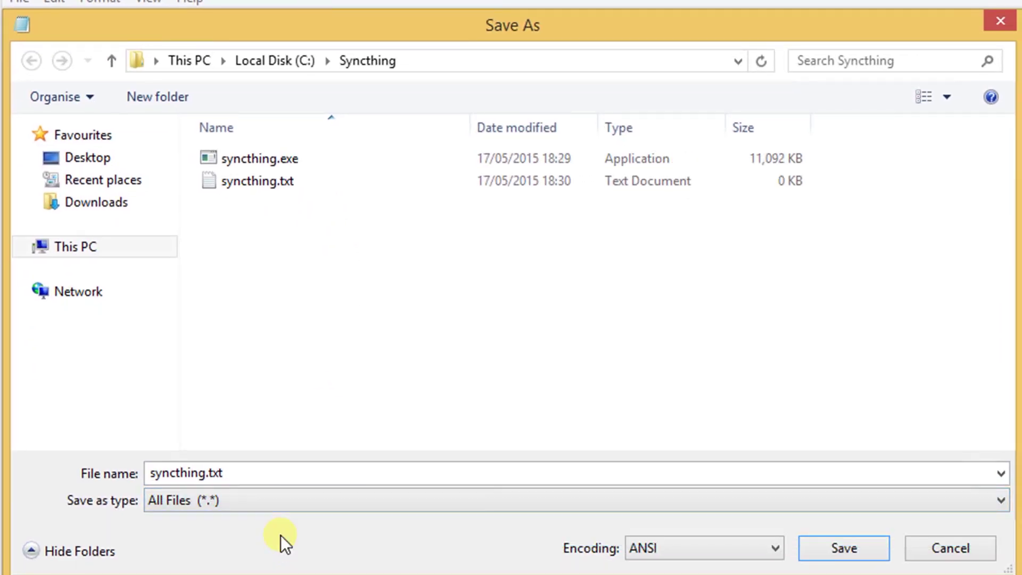
double_click(210, 473)
click(314, 478)
key(BackSpace)
key(BackSpace)
key(BackSpace)
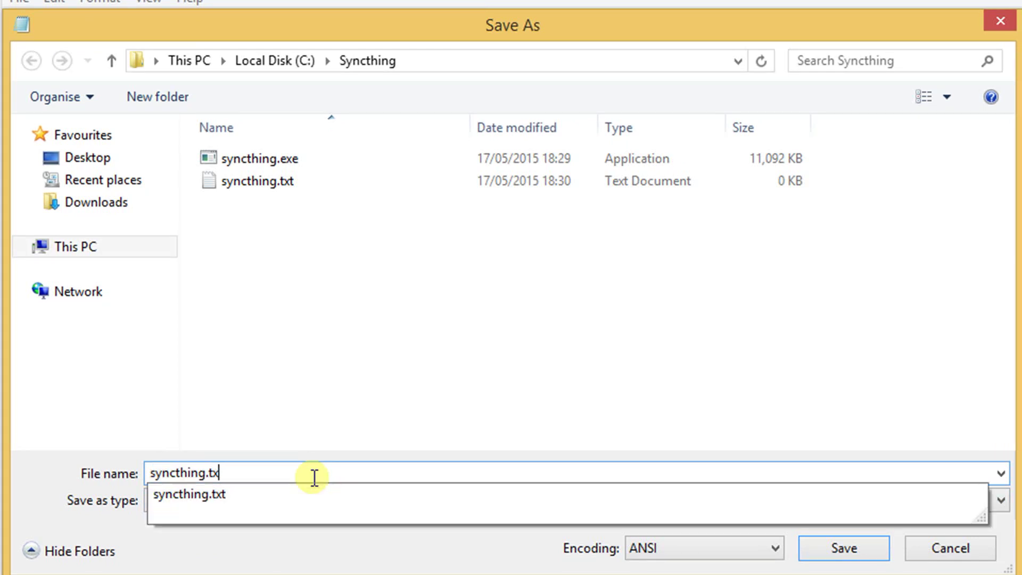
text(bat)
key(Return)
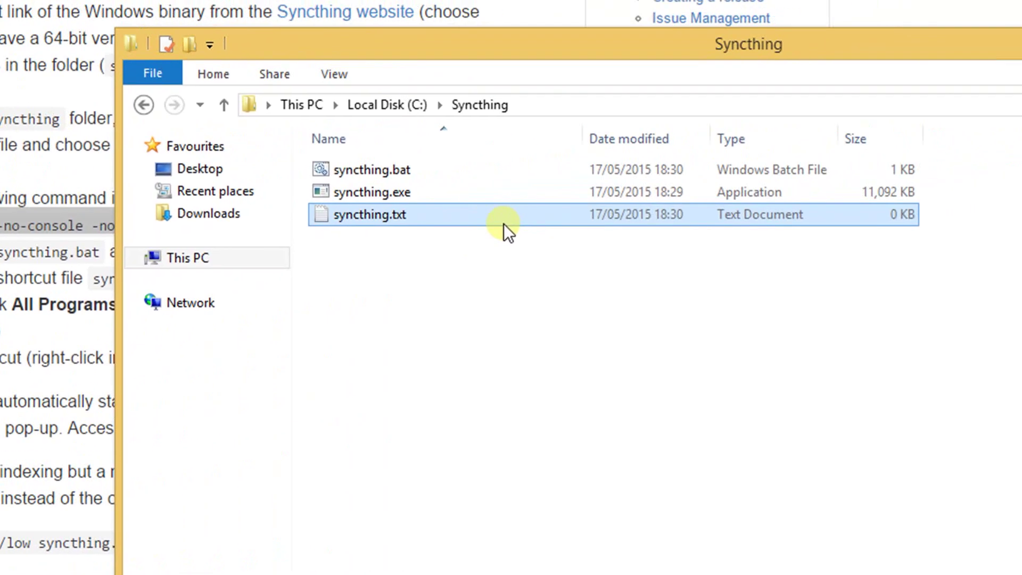
- Delete the leftover syncthing.txt, run syncthing.bat, and open a new This PC window
key(Delete)
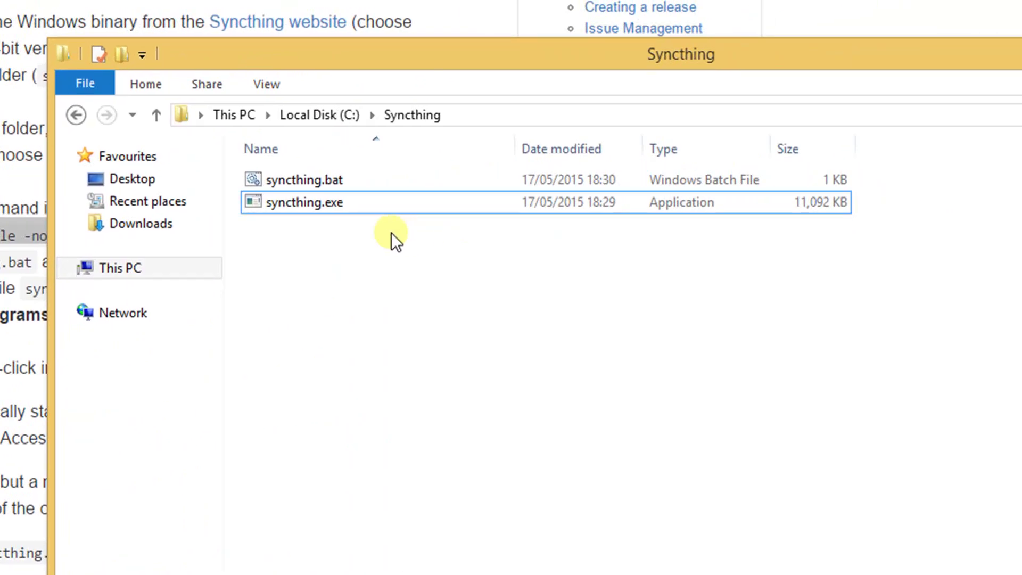
double_click(281, 184)
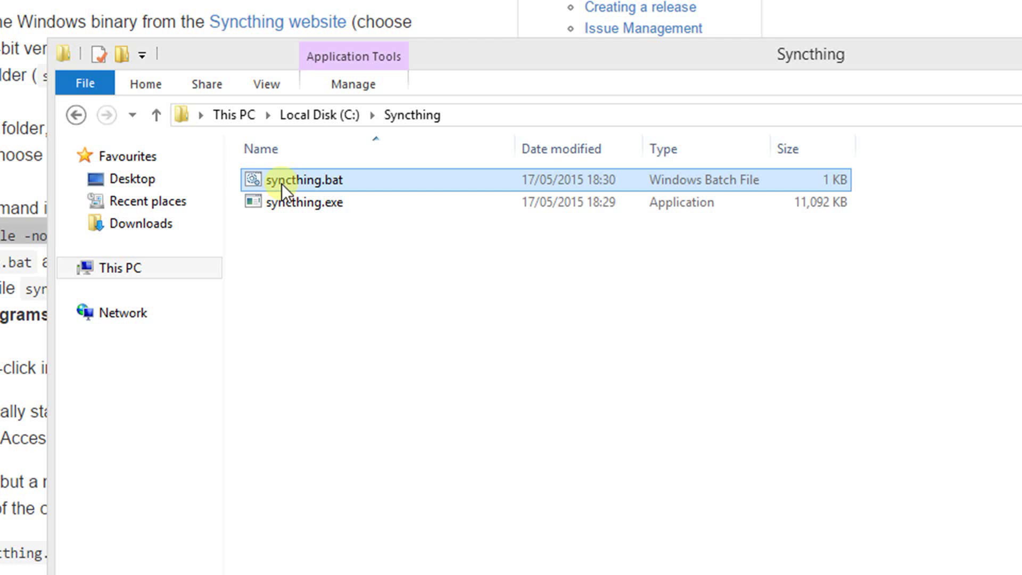
key(super+e)
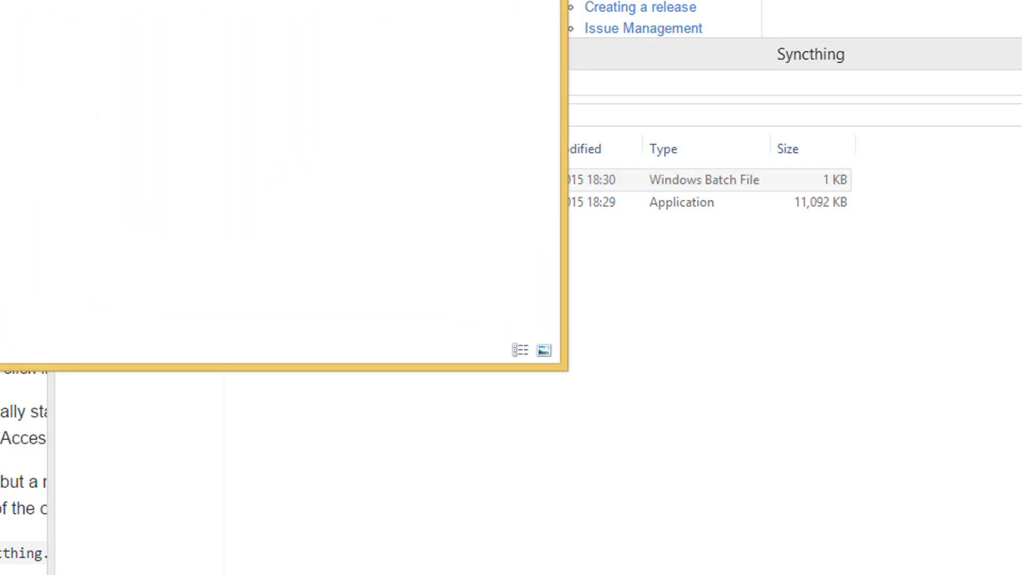
- Go via %appdata% to the AppData\Local\Syncthing folder
click(288, 80)
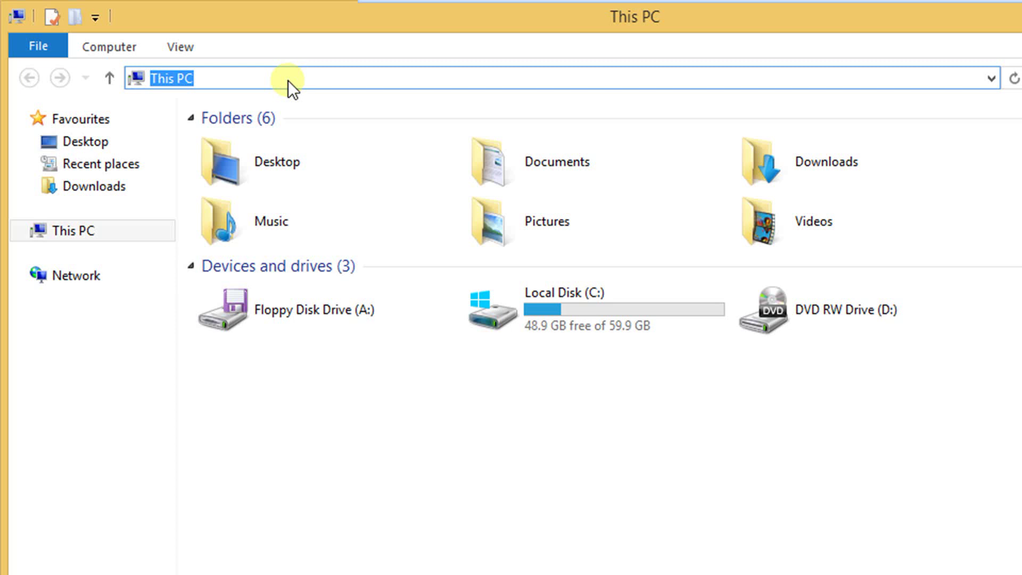
text(%appdata)
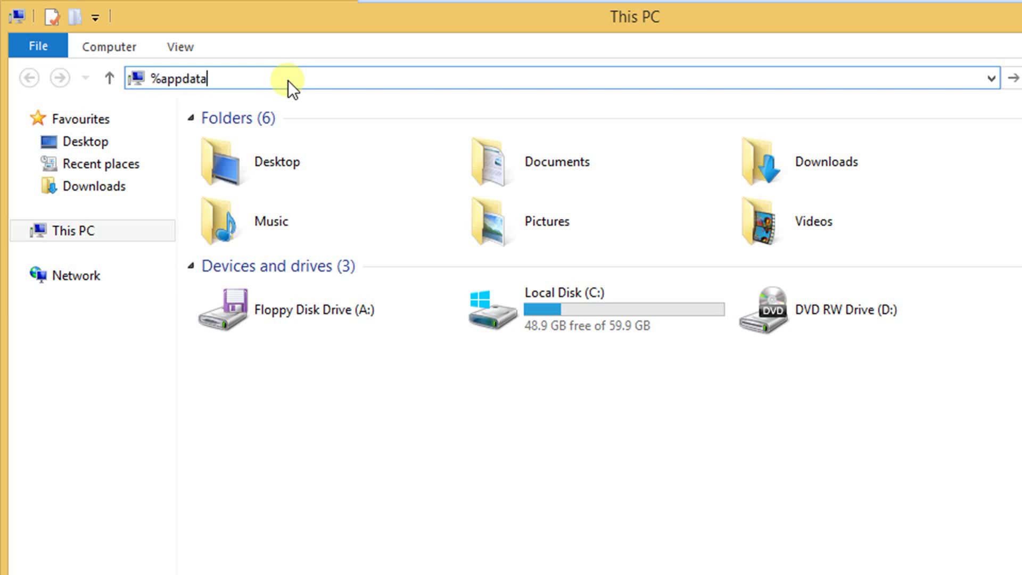
text(%)
key(Return)
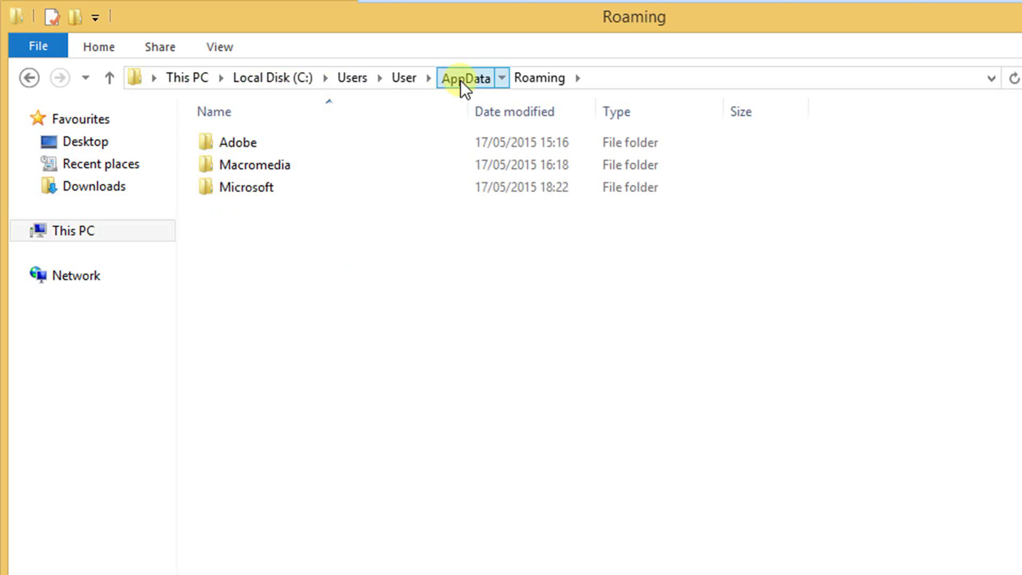
click(462, 81)
double_click(313, 144)
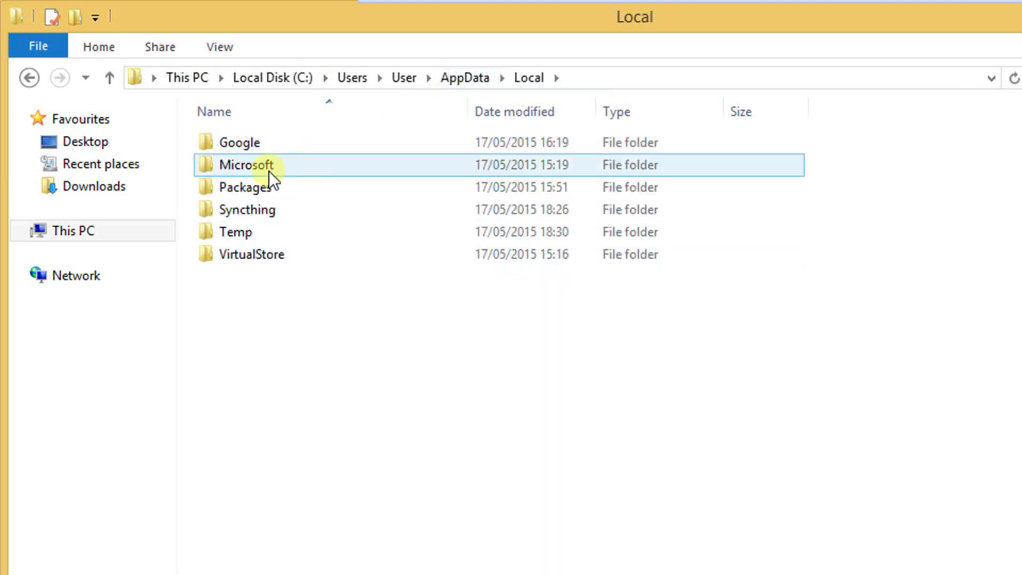
double_click(266, 215)
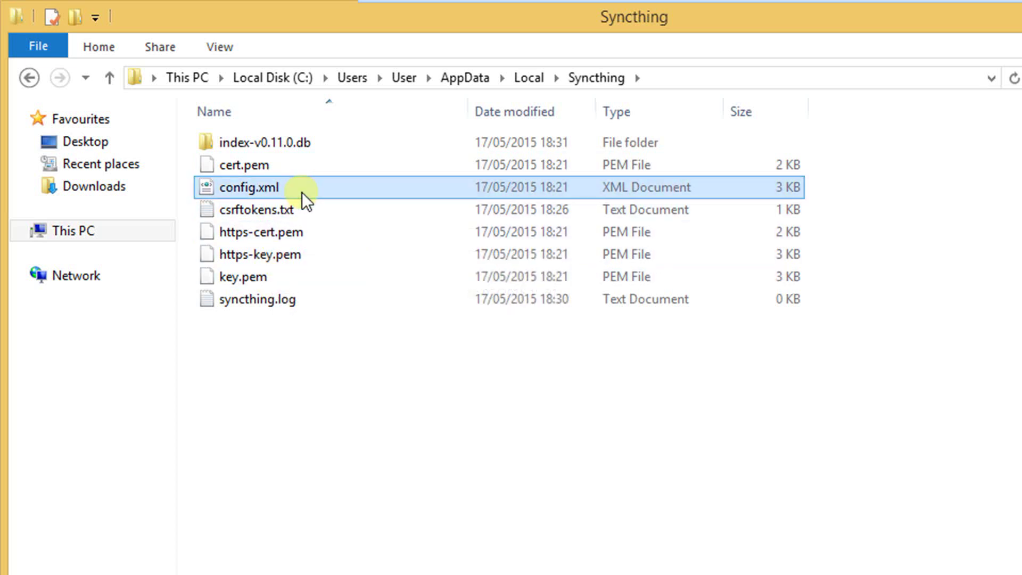
- Edit config.xml in Notepad, select the GUI address 127.0.0.1:8384, then leave it
right_click(302, 192)
click(368, 228)
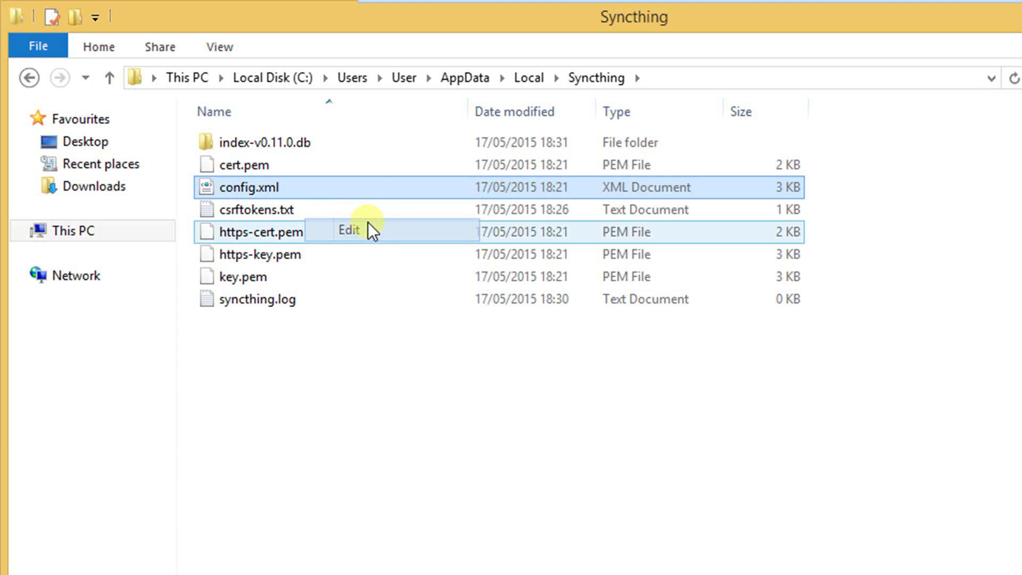
drag(713, 386, 603, 184)
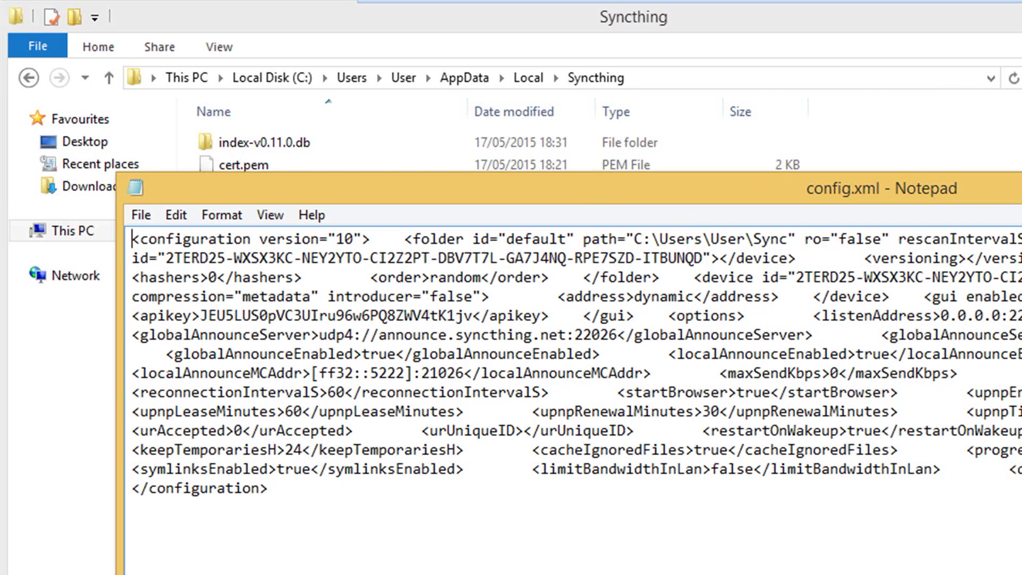
click(1021, 297)
drag(978, 218, 1021, 210)
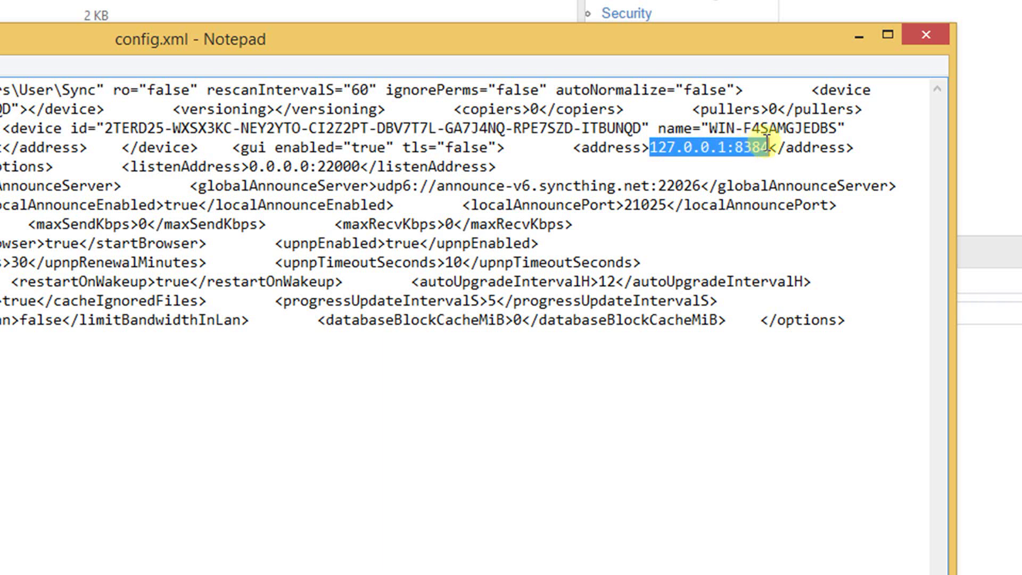
drag(772, 140, 649, 147)
key(alt+Tab)
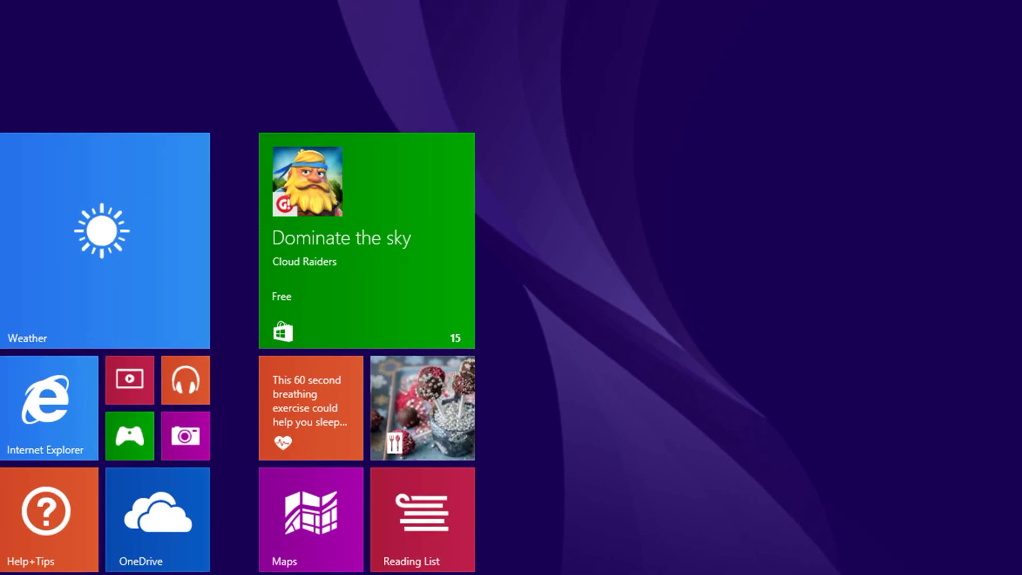
- Search 'task' to launch Task Scheduler and expand the Task Scheduler Library
text(task)
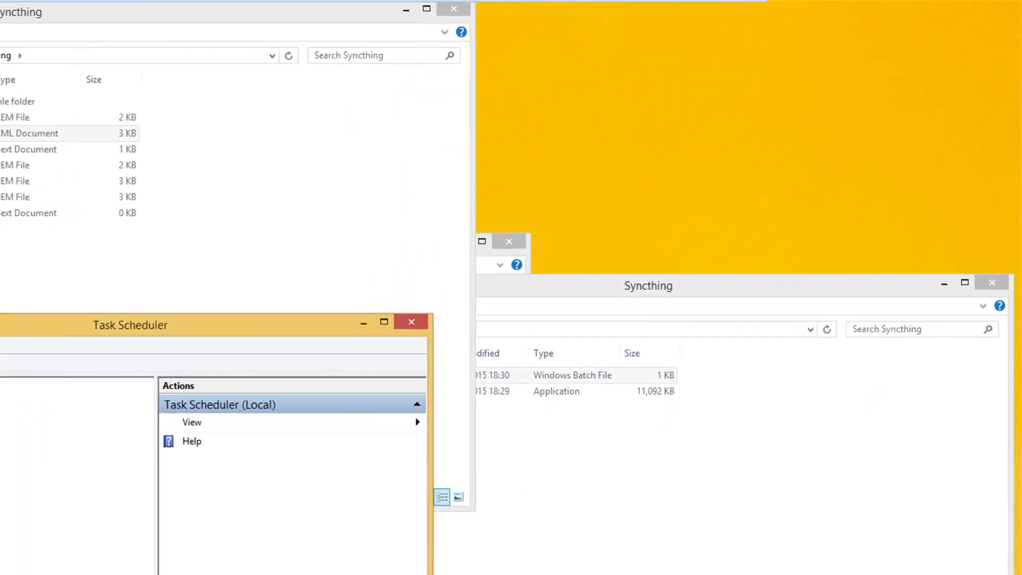
right_click(152, 320)
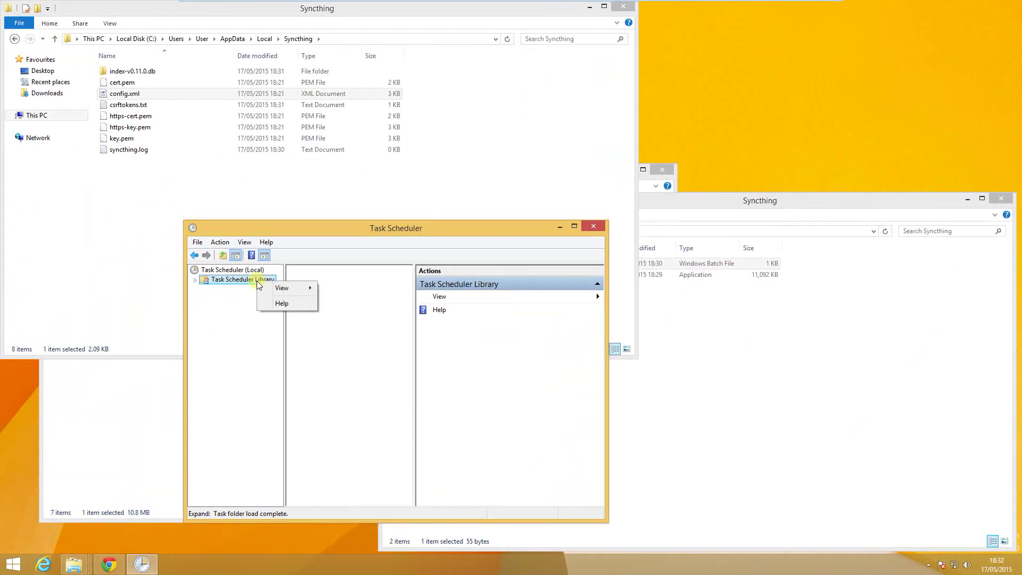
double_click(234, 281)
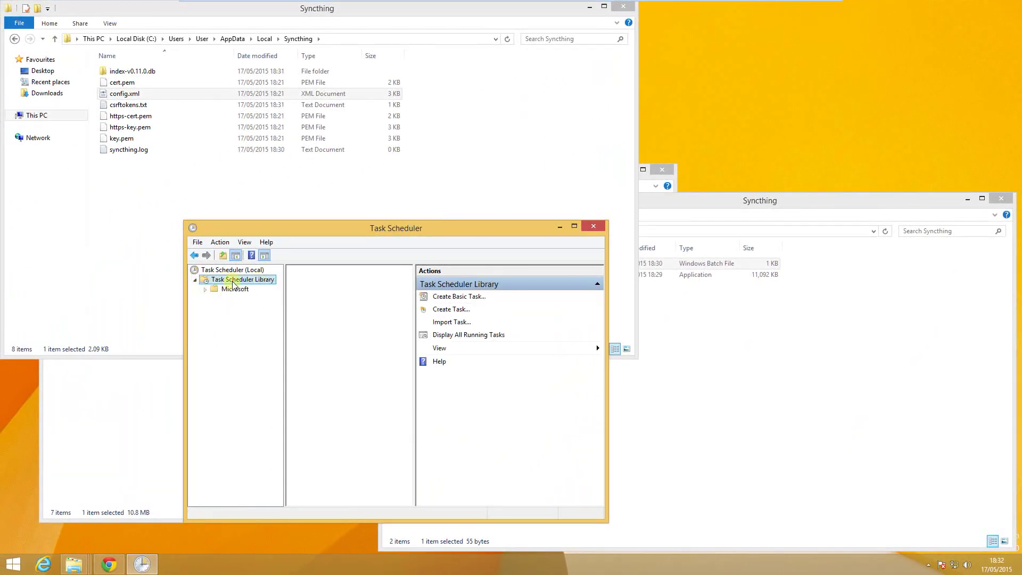
- Create a basic task 'Syncthing start' triggered when I log on, with a Start a program action
click(575, 226)
right_click(193, 102)
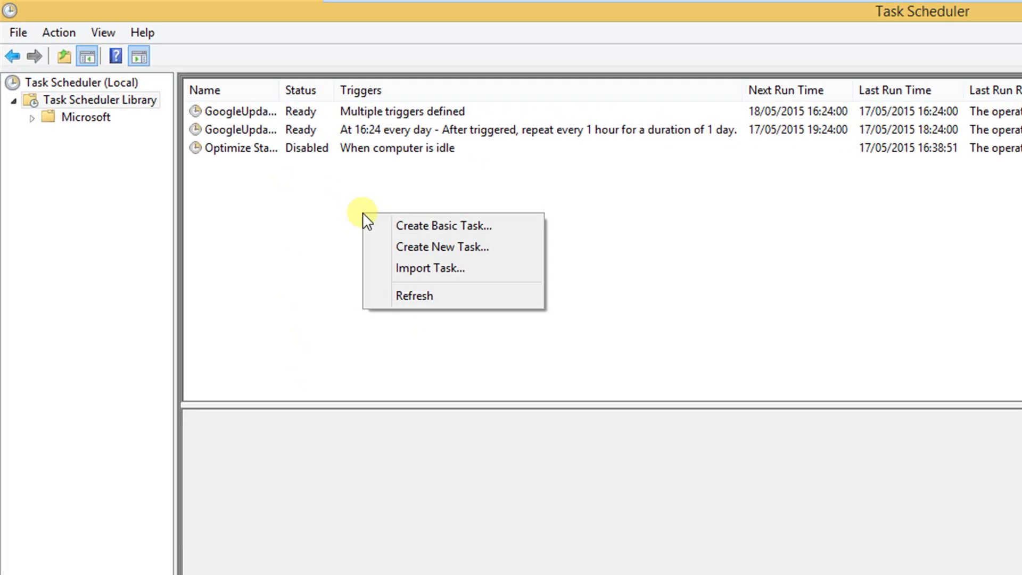
click(374, 221)
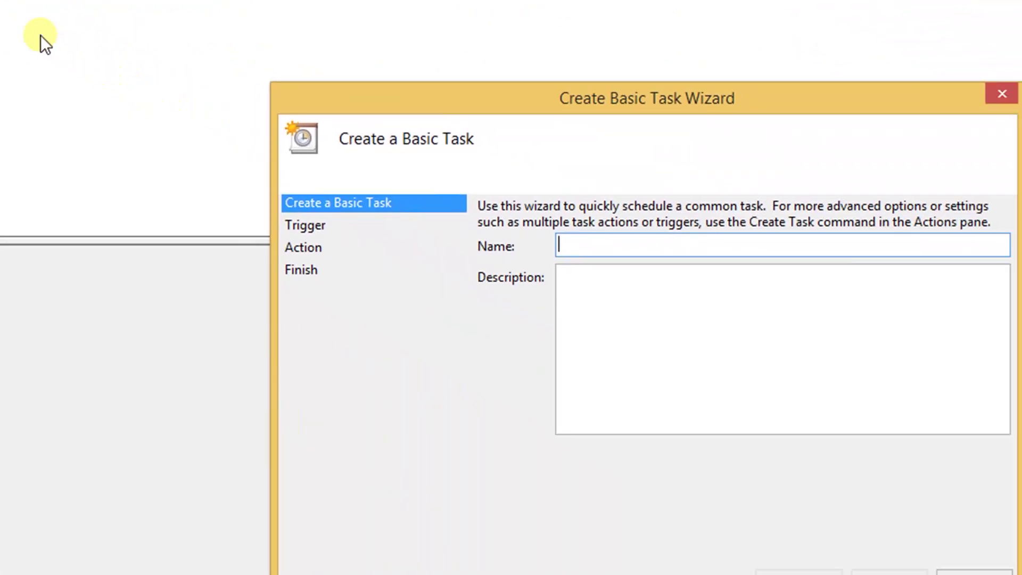
text(S)
text(yncthing)
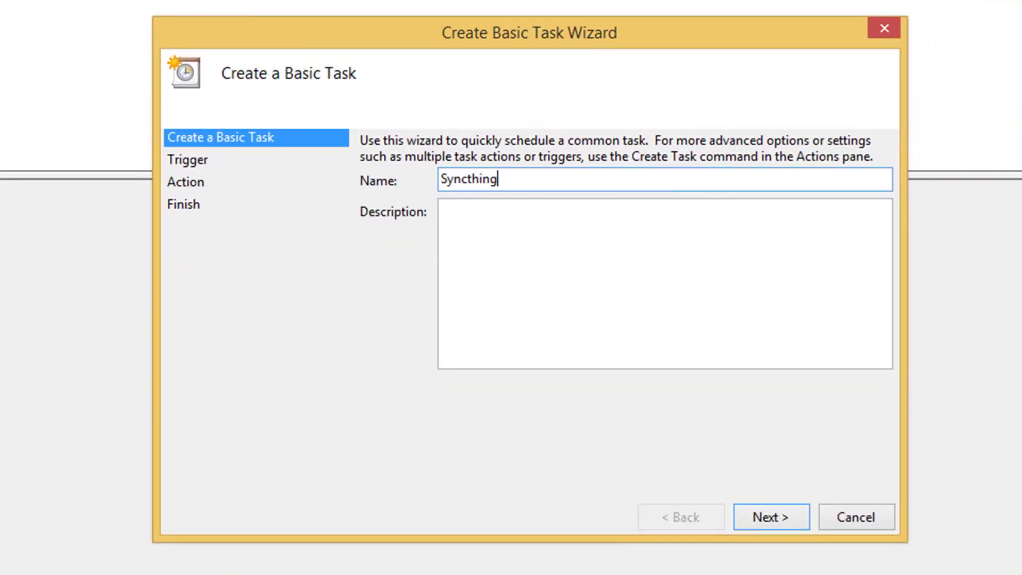
text( start)
click(762, 515)
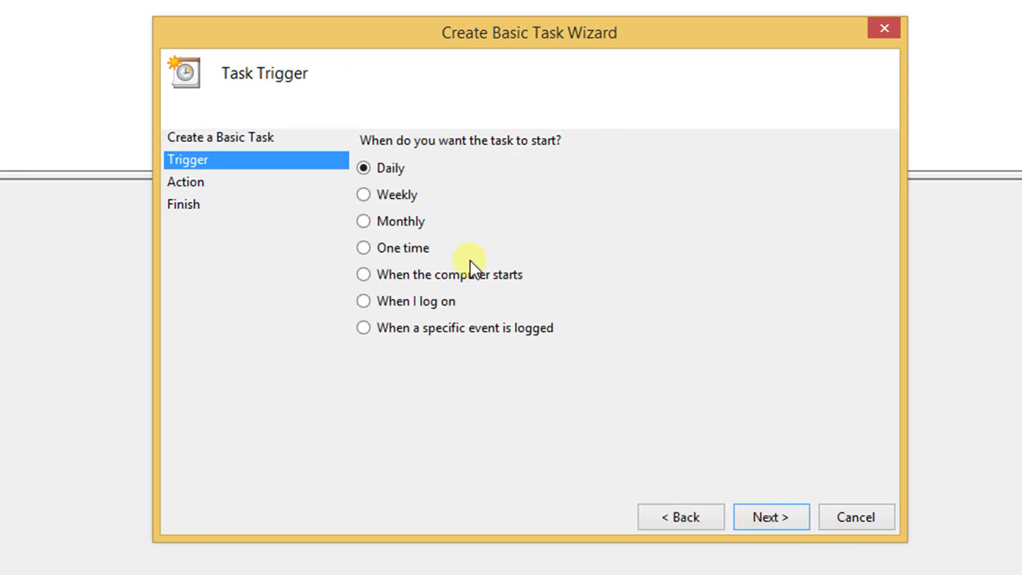
click(408, 295)
click(790, 525)
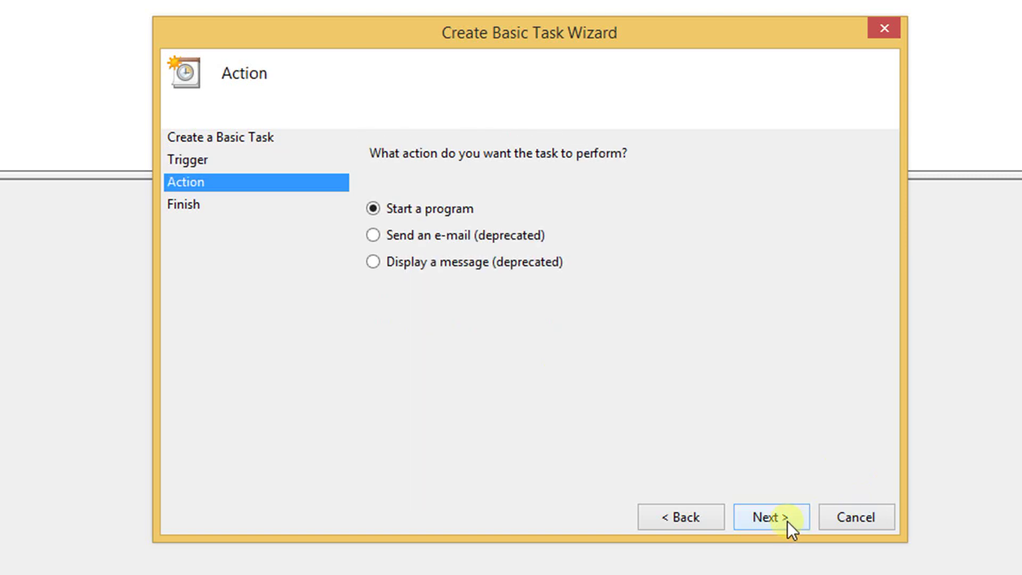
click(791, 519)
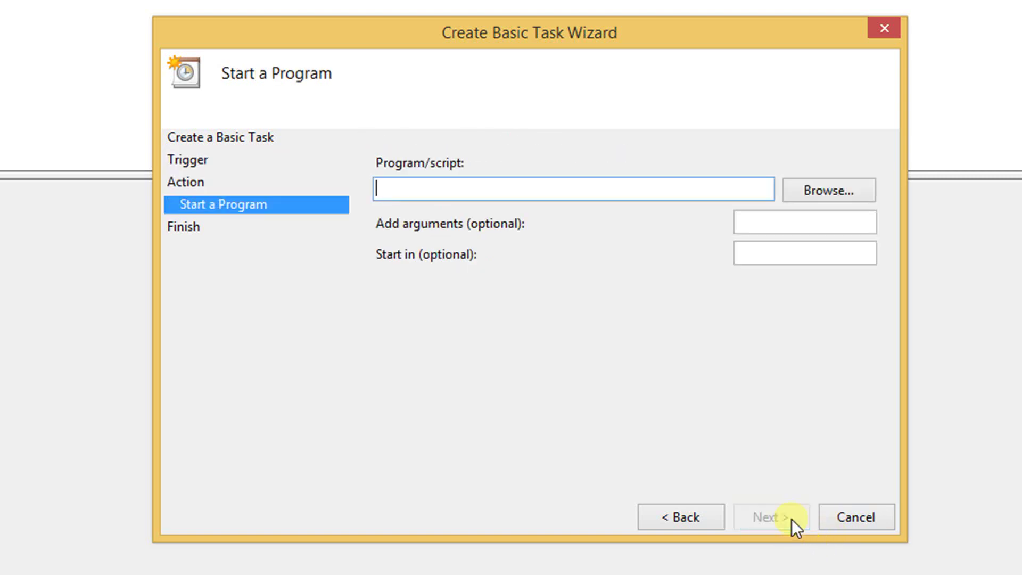
- Set the program to C:\Syncthing\syncthing.bat with start-in folder C:\Syncthing\
click(807, 197)
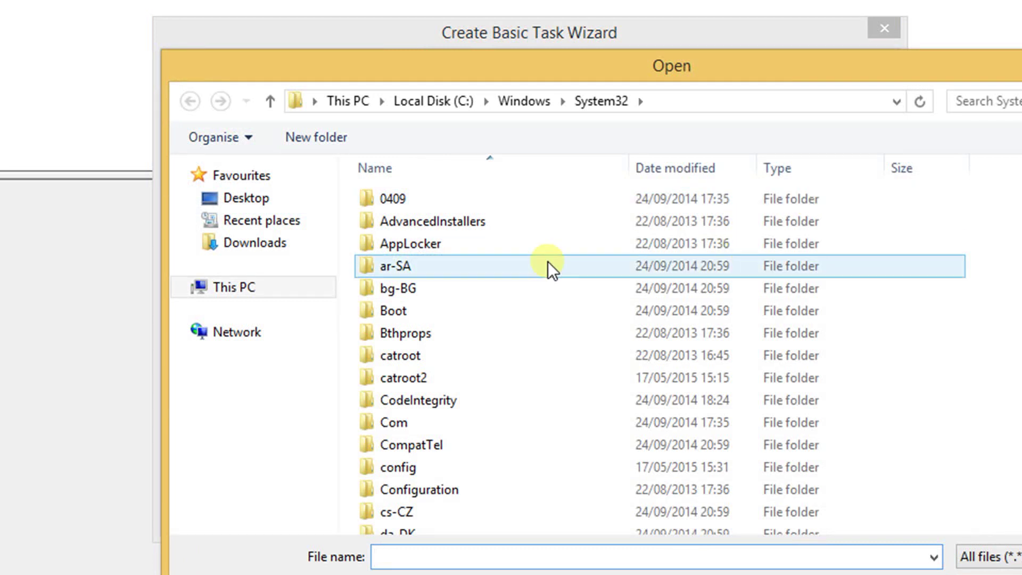
click(433, 101)
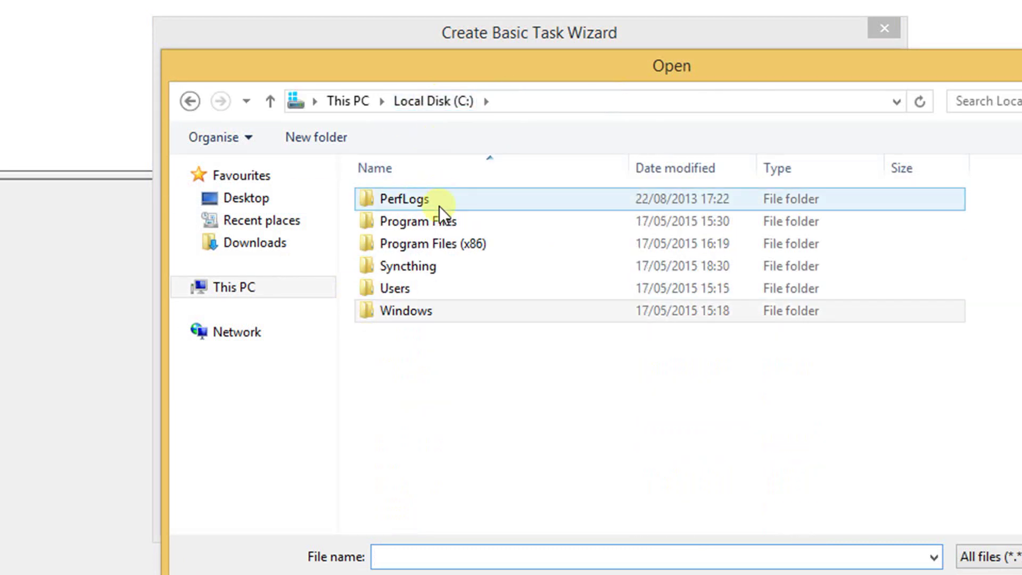
double_click(457, 266)
double_click(455, 194)
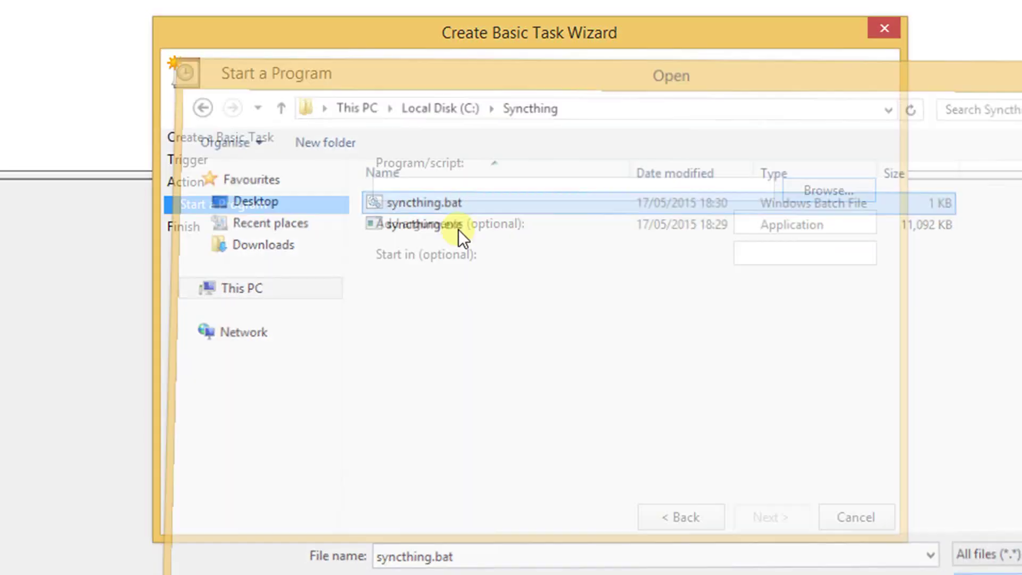
click(457, 190)
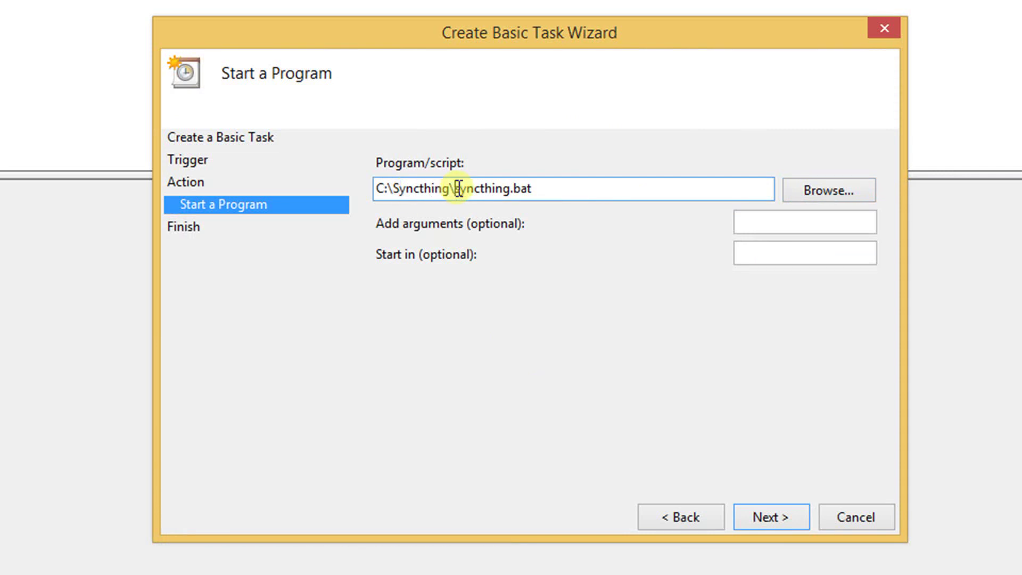
drag(455, 190, 282, 178)
key(ctrl+c)
click(783, 257)
key(ctrl+v)
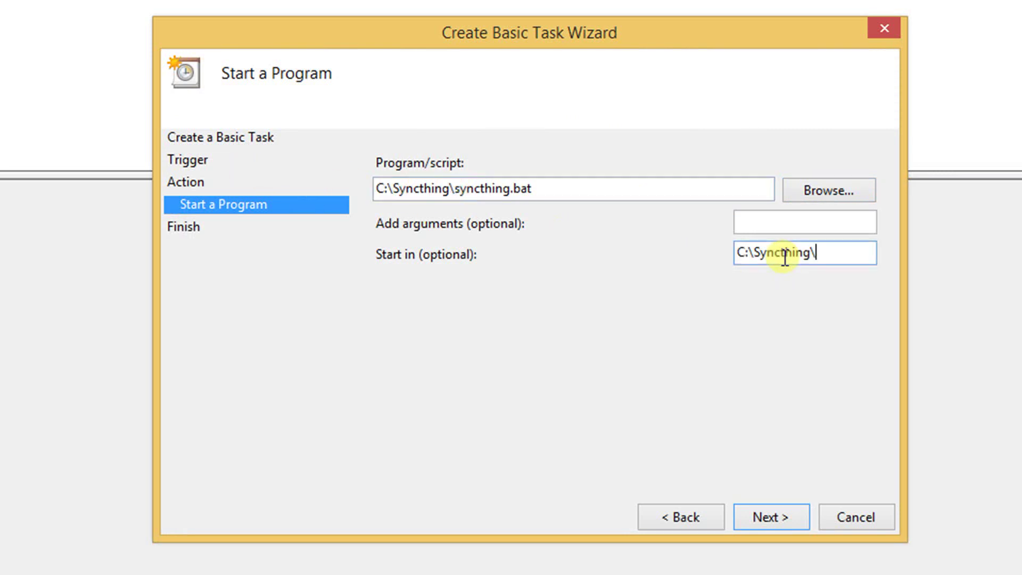
click(756, 524)
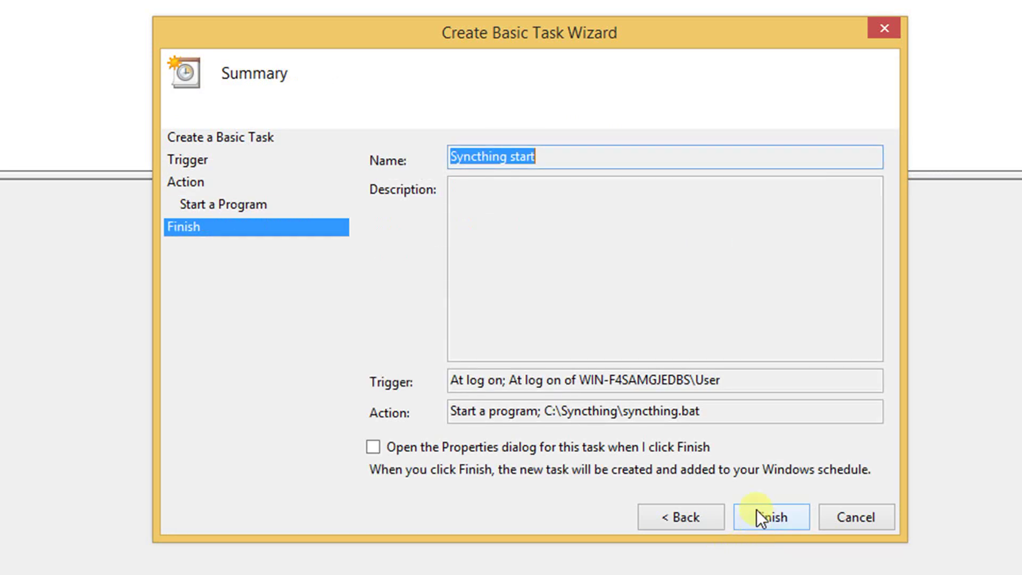